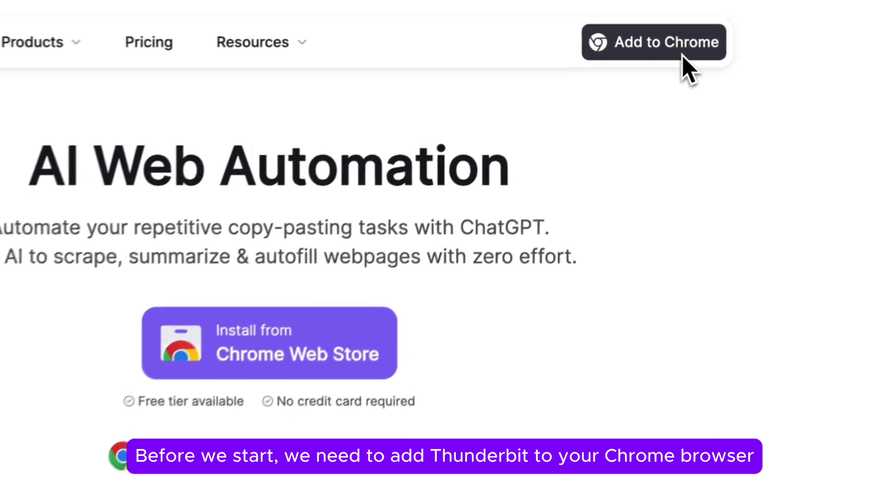
# From Thunderbit's Web Store listing, add the Thunderbit extension to Chrome and activate it.
pyautogui.click(682, 59)
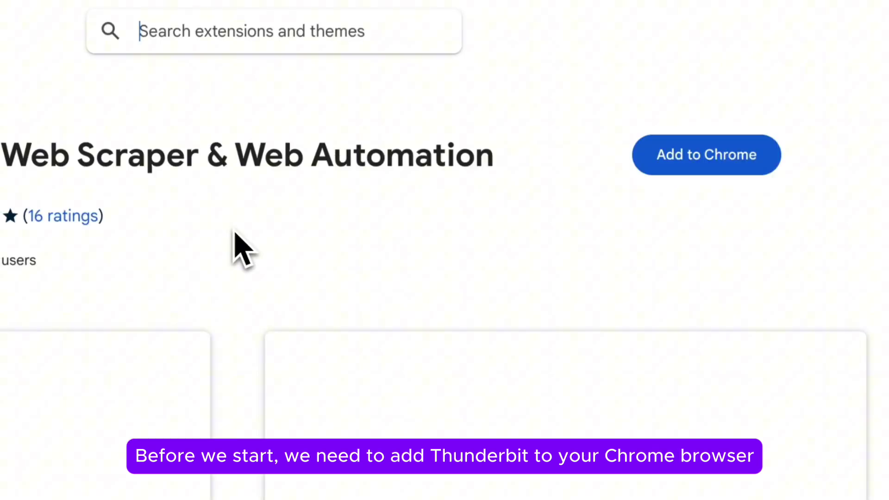
pyautogui.click(663, 97)
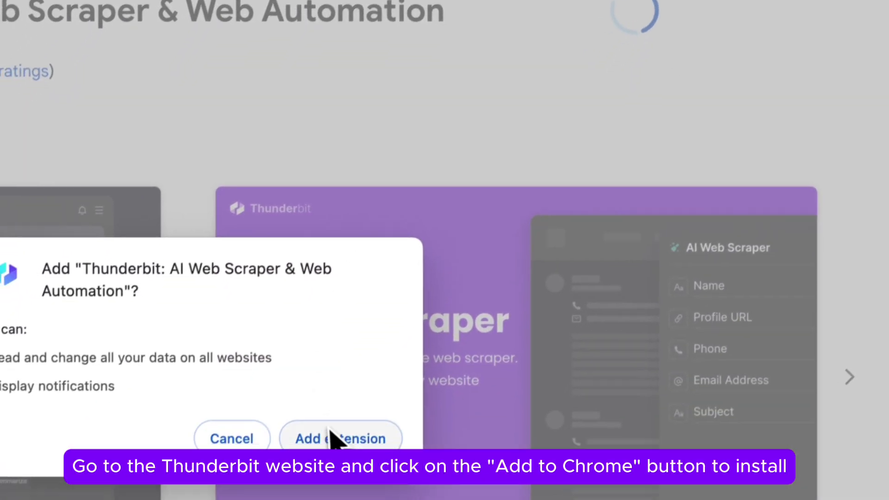
pyautogui.click(305, 494)
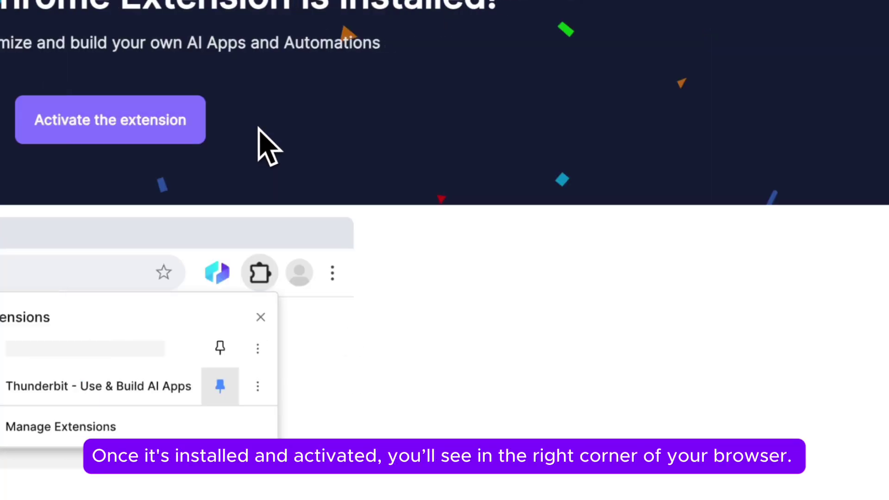
pyautogui.click(214, 120)
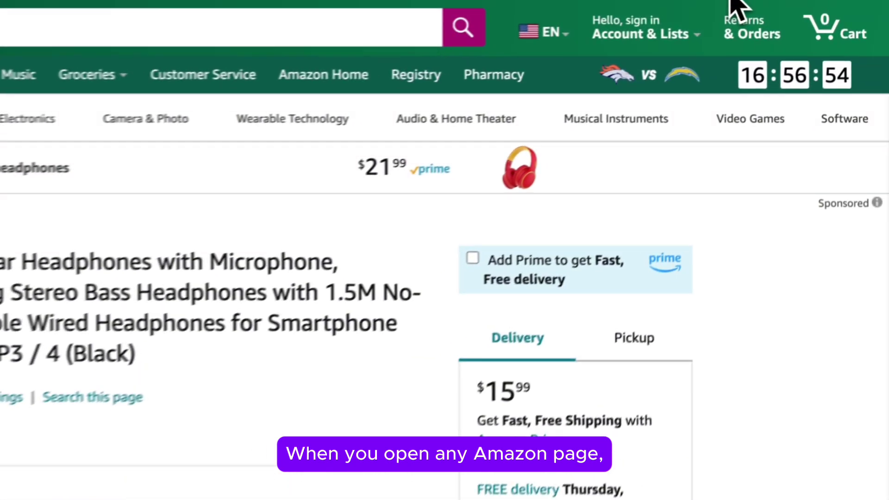
# Scrape the headphones page with AI Web Scraper's 'Amazon sku details' pre-built template.
pyautogui.click(876, 10)
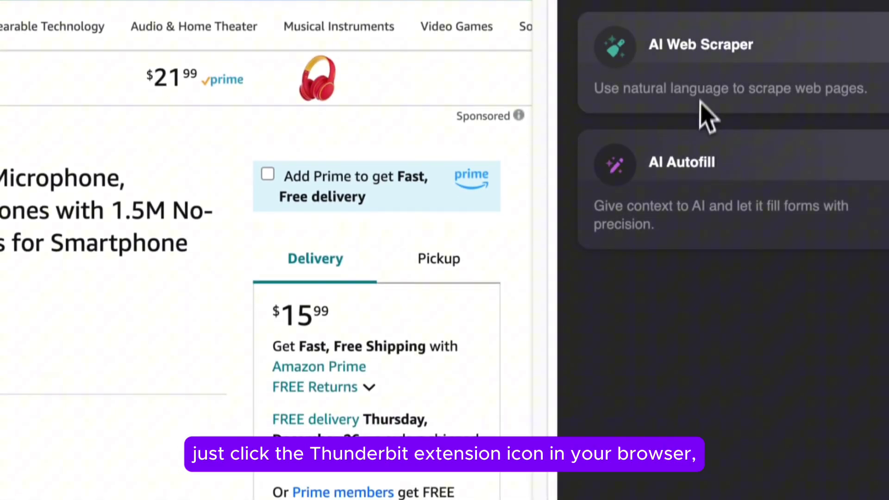
pyautogui.click(704, 70)
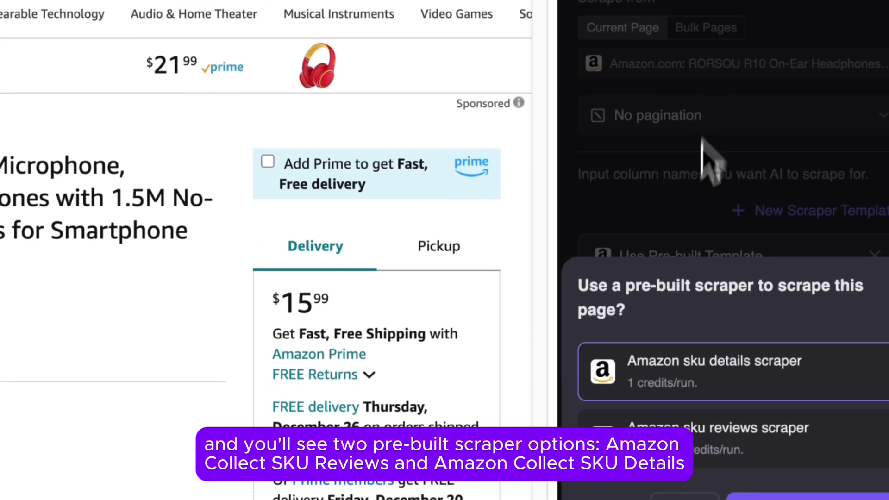
pyautogui.click(717, 438)
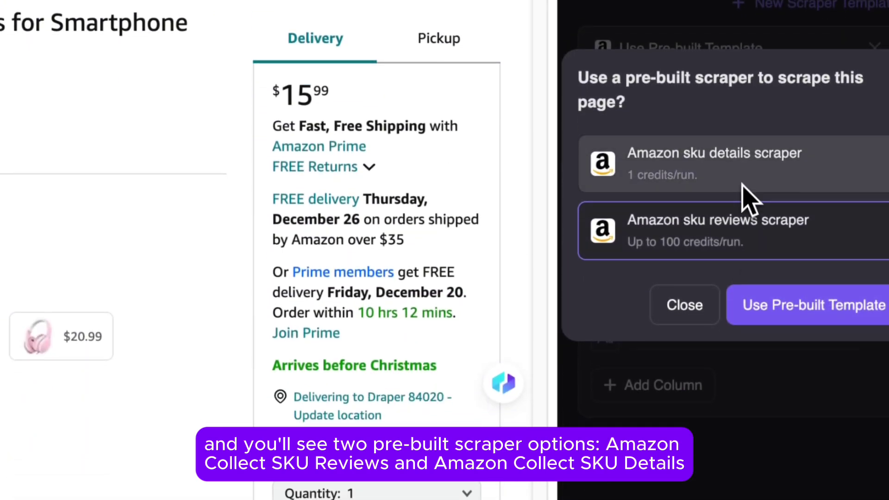
pyautogui.click(746, 174)
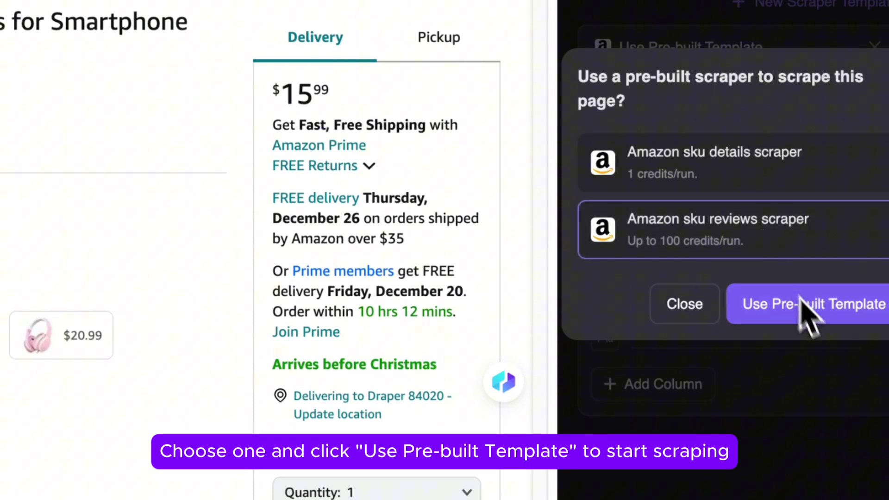
pyautogui.click(823, 309)
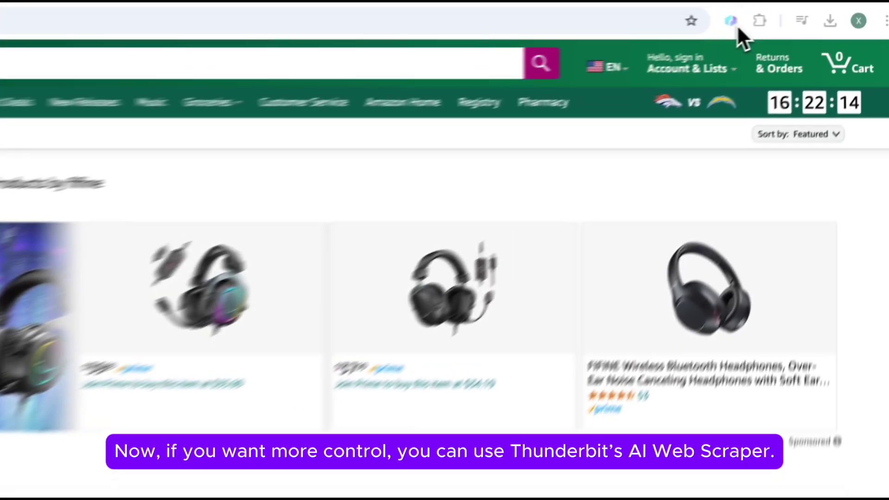
# Open Thunderbit's AI Web Scraper on the gaming headsets results and get AI-suggested columns.
pyautogui.click(735, 24)
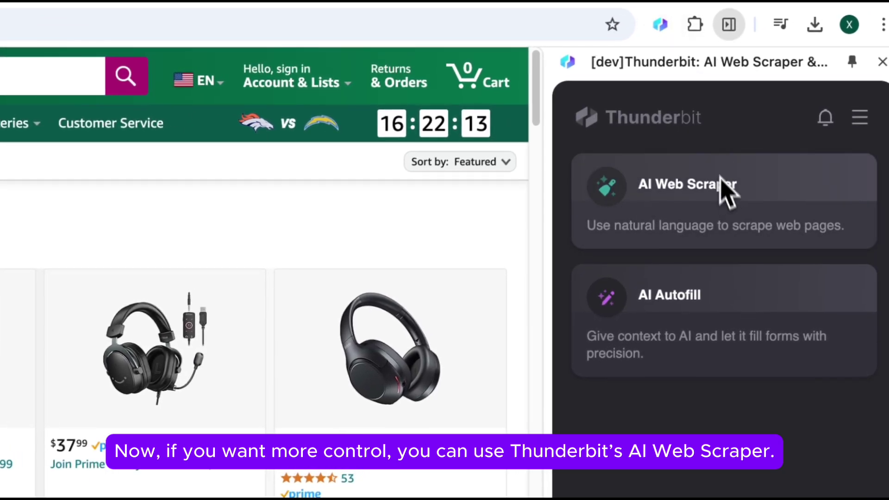
pyautogui.click(727, 190)
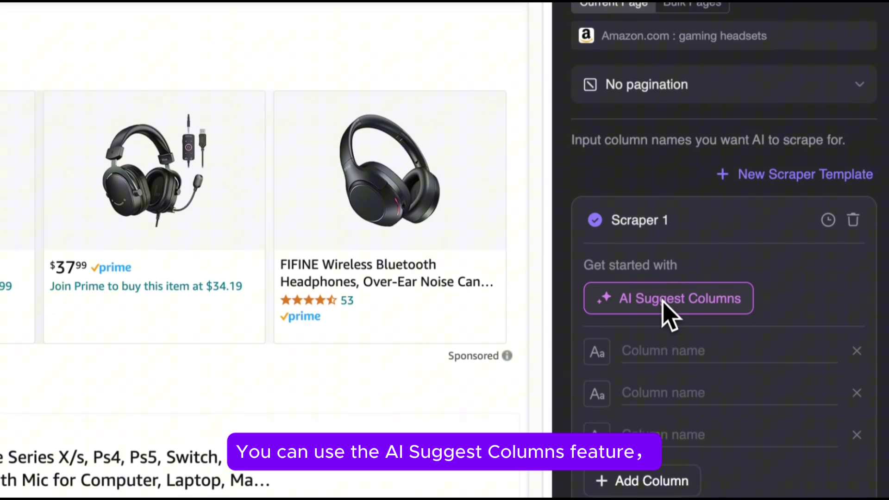
pyautogui.click(668, 305)
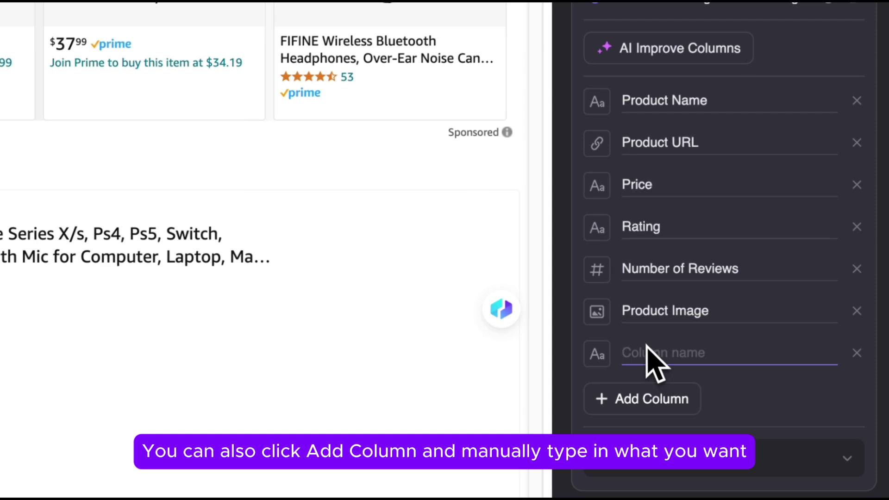
pyautogui.write('de')
# Add a 'delivery' column with the instruction 'describe delivery fee and date'.
pyautogui.press('BackSpace')
pyautogui.press('BackSpace')
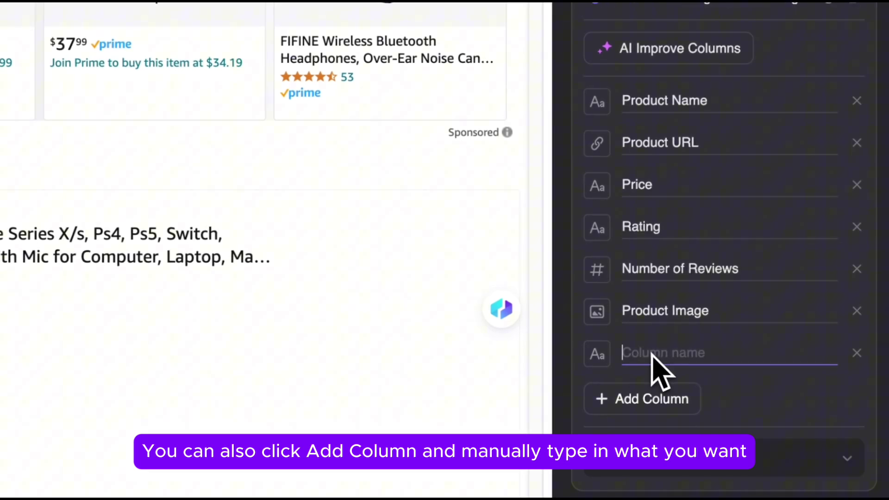
pyautogui.write('delivery')
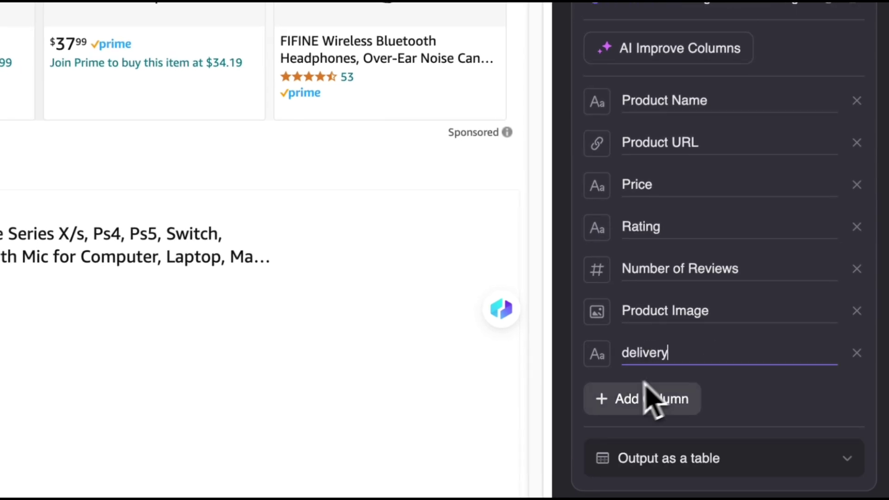
pyautogui.click(597, 353)
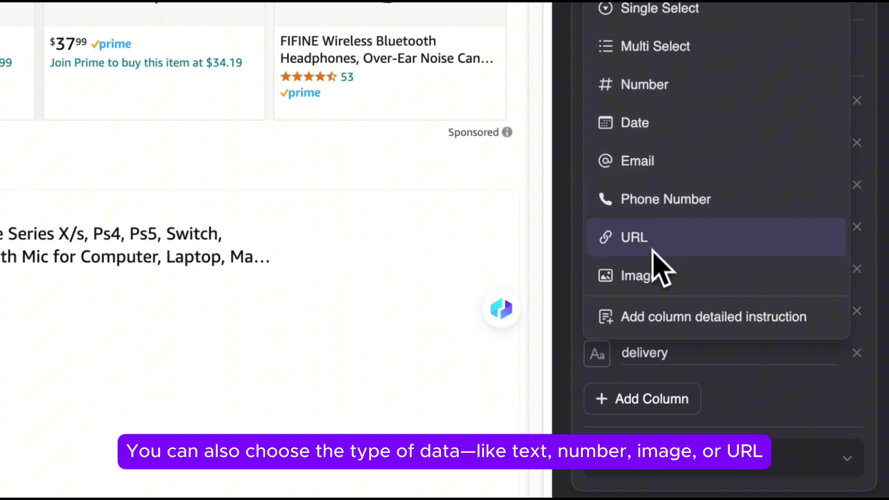
pyautogui.click(650, 318)
pyautogui.write('descr')
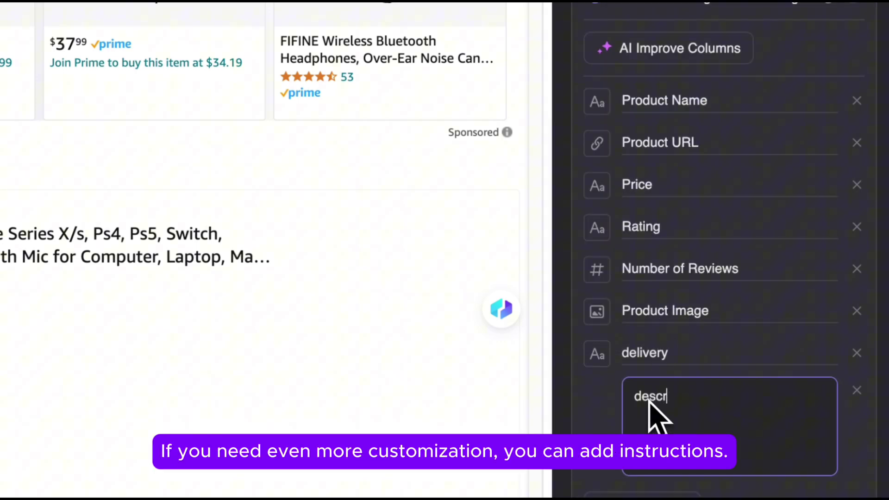
pyautogui.write('ibe de')
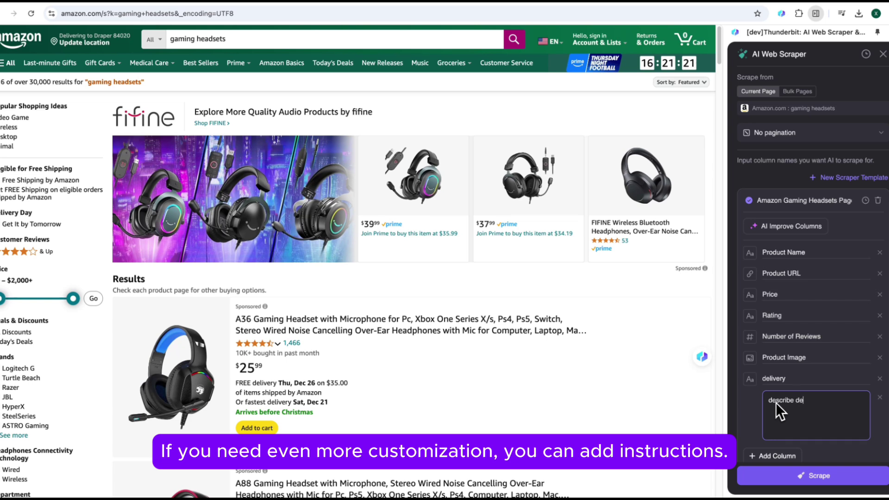
pyautogui.write('livery ')
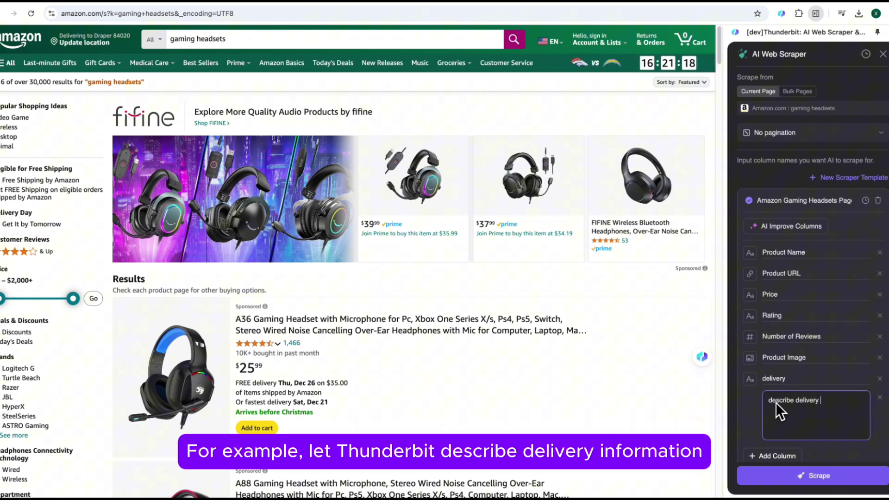
pyautogui.write('fee and')
pyautogui.write(' date')
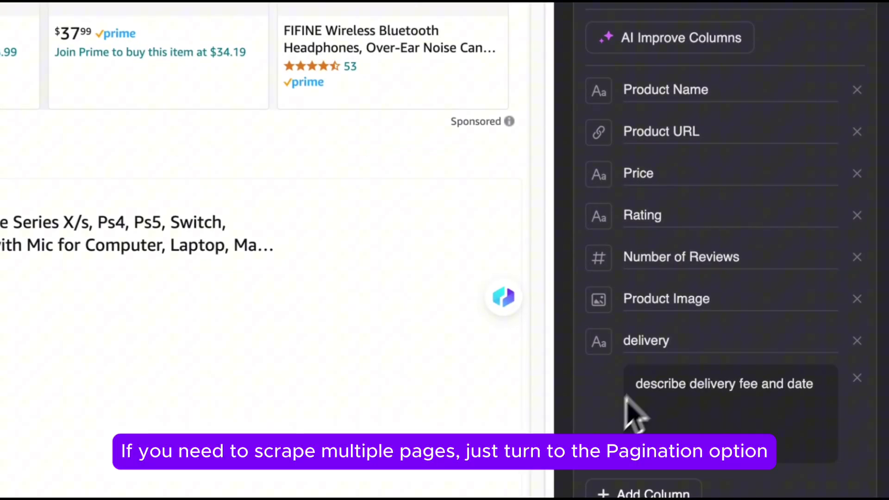
# Use click pagination over 5 pages with Amazon's Next link as the target, then scrape.
pyautogui.click(778, 135)
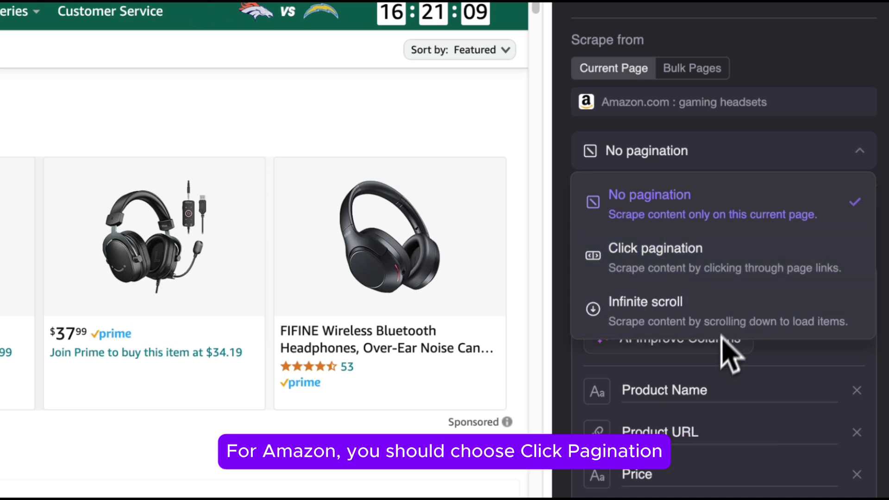
pyautogui.click(722, 260)
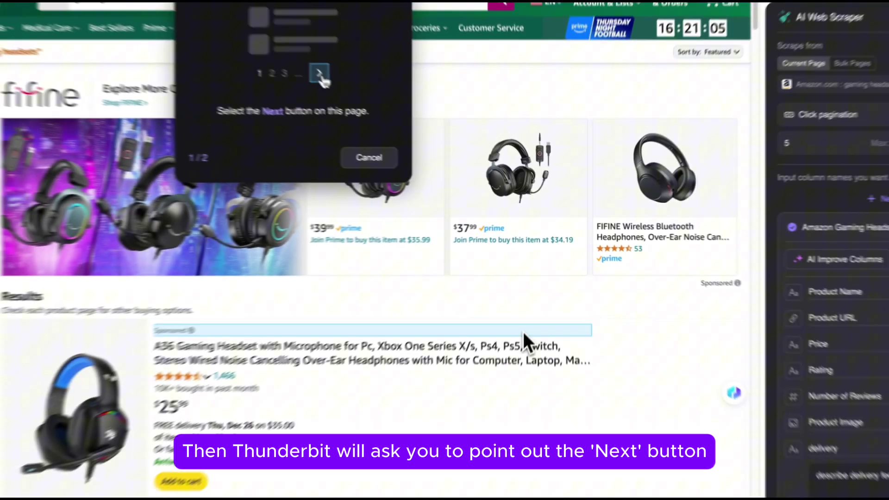
pyautogui.scroll(-5, 567, 313)
pyautogui.scroll(-5, 567, 312)
pyautogui.scroll(-5, 563, 306)
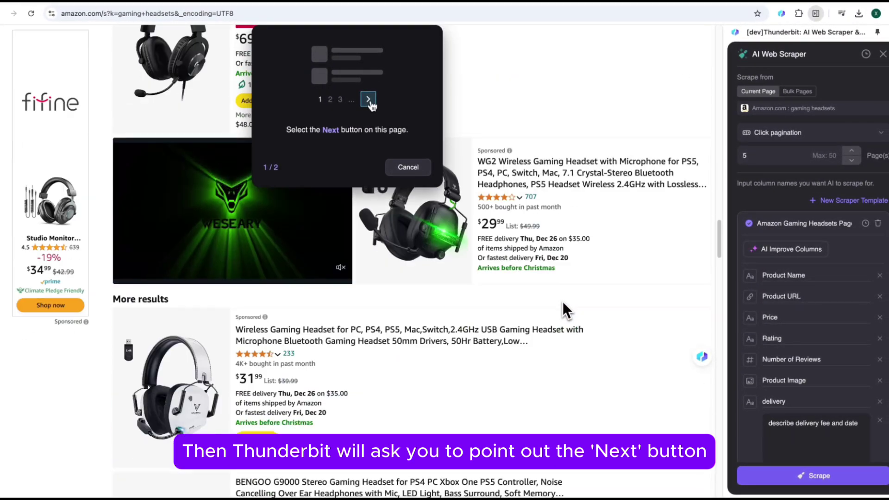
pyautogui.scroll(-5, 563, 301)
pyautogui.scroll(-5, 563, 301)
pyautogui.scroll(-5, 564, 298)
pyautogui.scroll(-5, 564, 297)
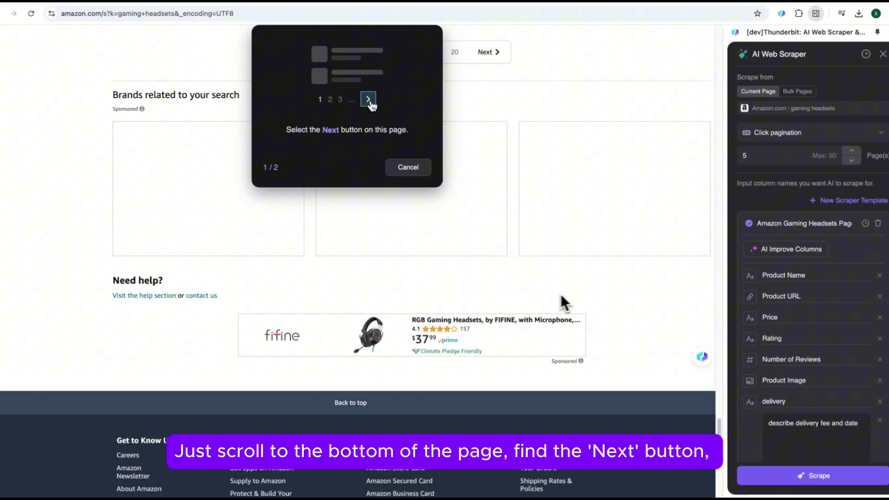
pyautogui.scroll(2, 533, 293)
pyautogui.scroll(3, 534, 294)
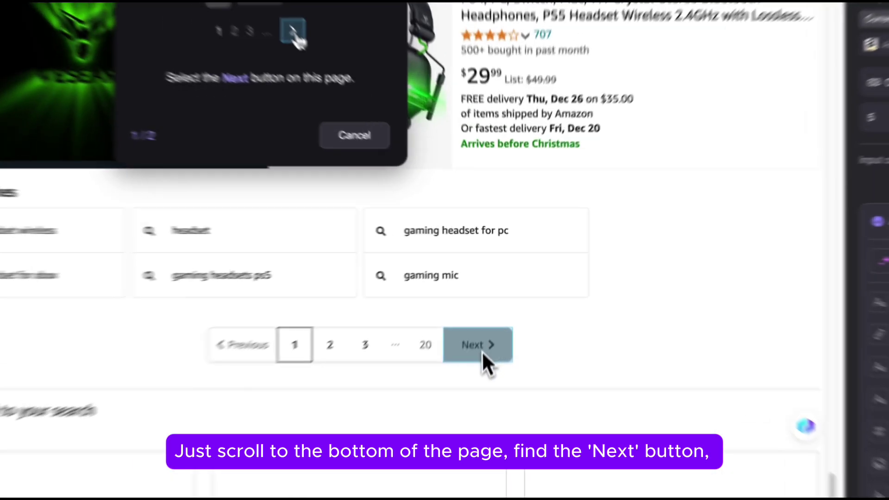
pyautogui.click(484, 351)
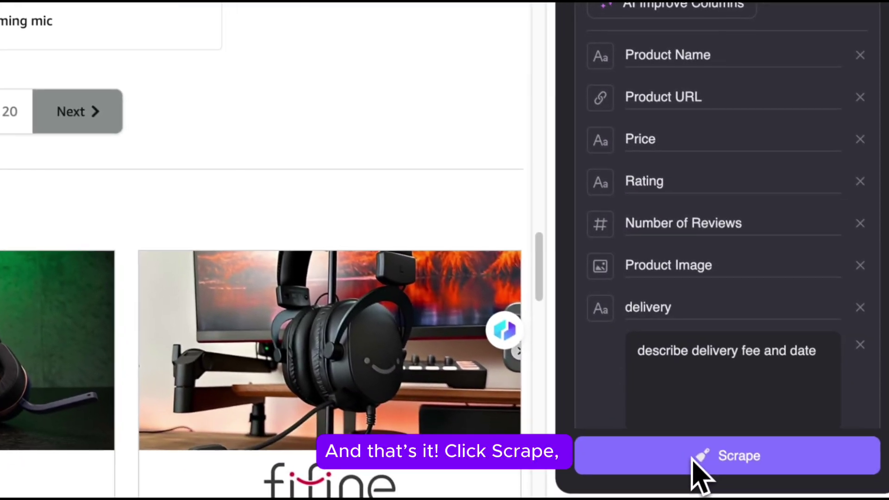
pyautogui.click(698, 470)
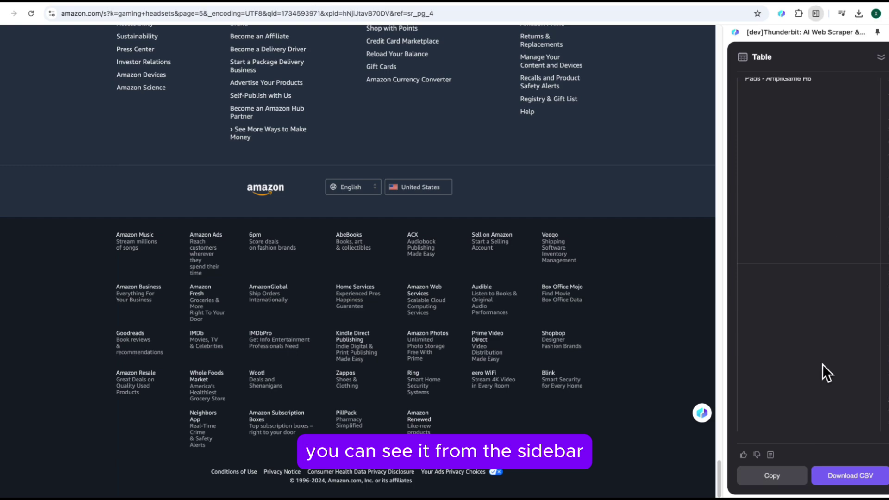
pyautogui.scroll(3, 822, 364)
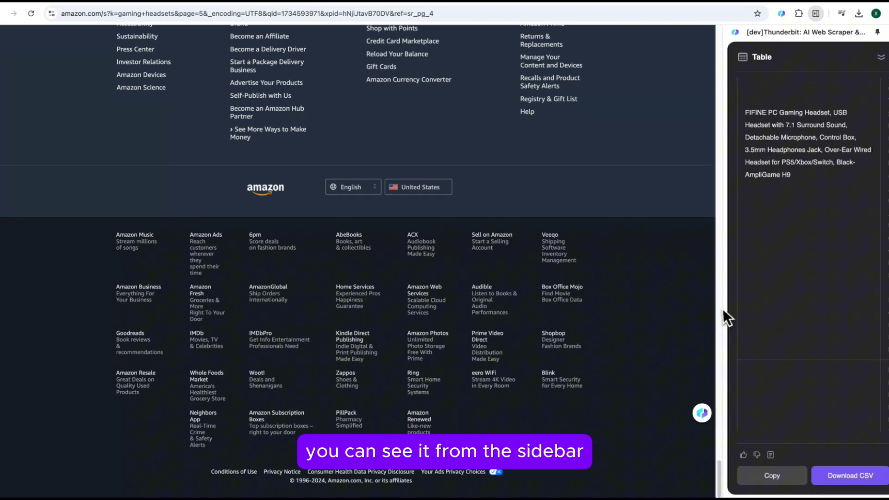
# Widen the Table sidebar to review the scraped columns, open the feedback form, and download the CSV.
pyautogui.moveTo(723, 308); pyautogui.dragTo(278, 308)
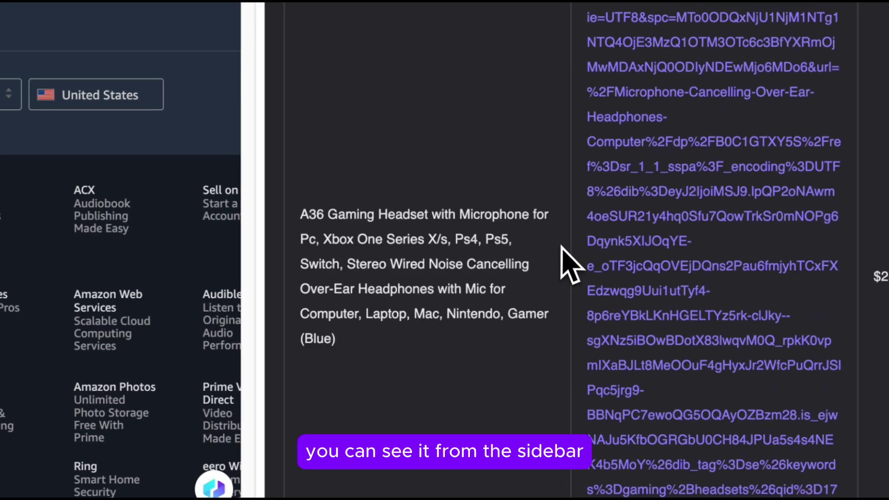
pyautogui.scroll(-5, 569, 263)
pyautogui.scroll(-5, 583, 288)
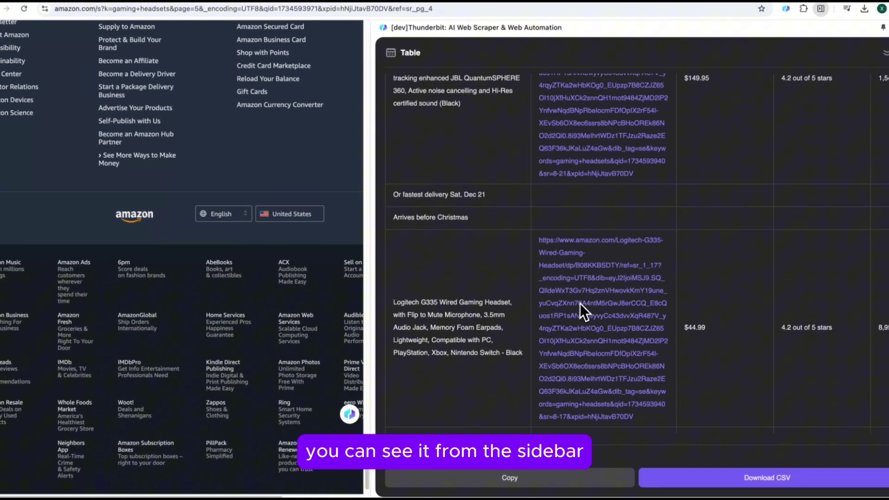
pyautogui.scroll(-3, 579, 303)
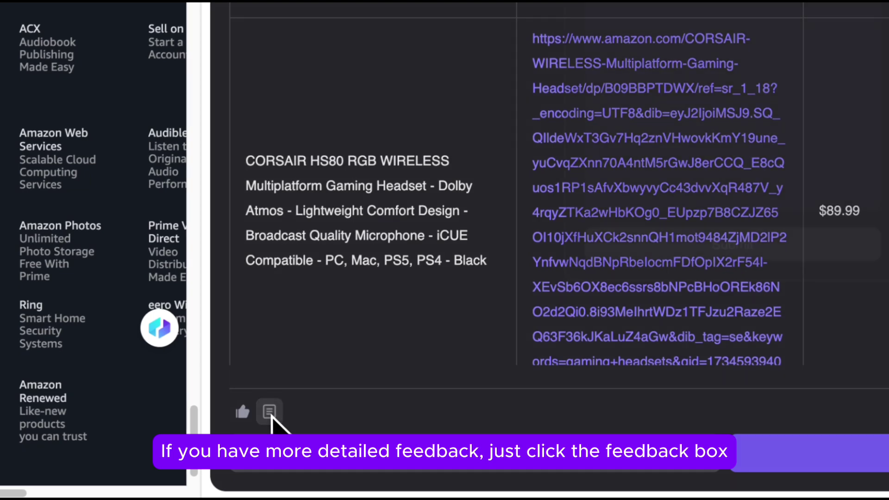
pyautogui.click(270, 412)
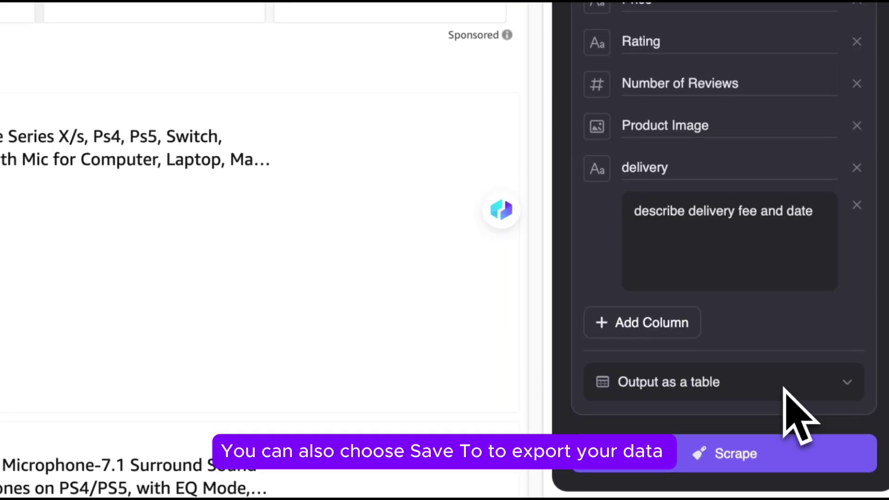
pyautogui.click(794, 389)
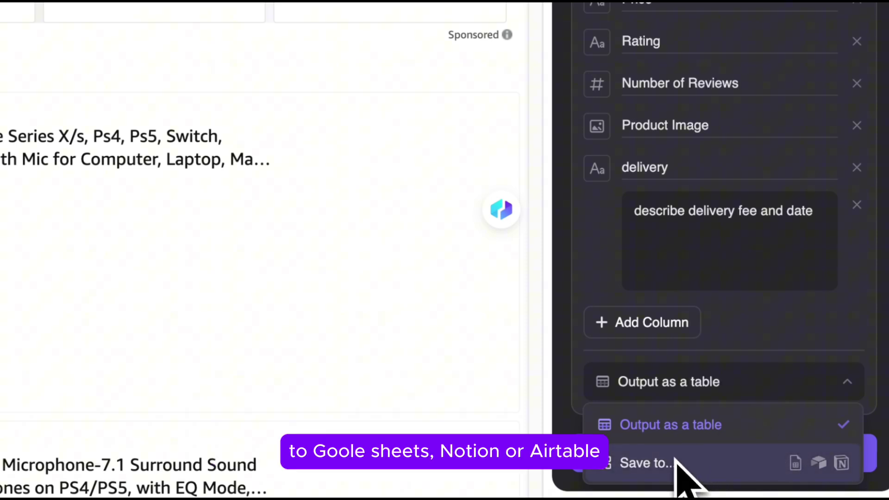
# Save output to a new Google Sheets spreadsheet in My Google Drive, then scrape again.
pyautogui.click(653, 463)
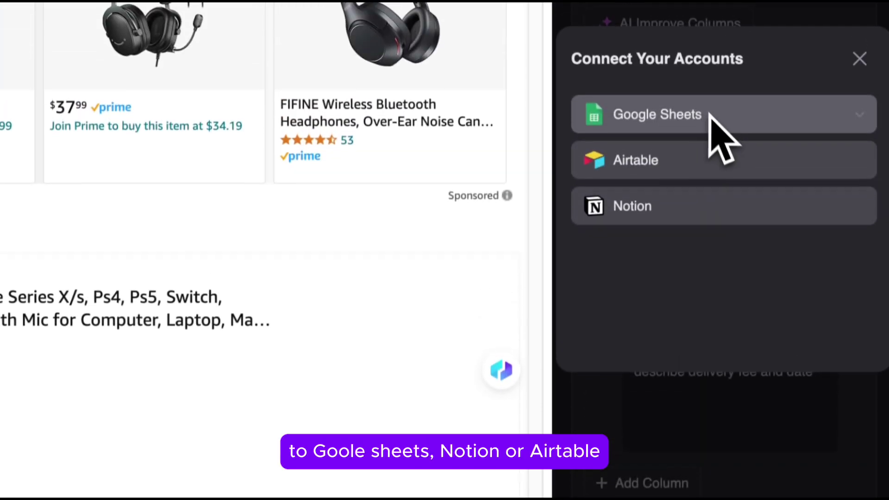
pyautogui.click(653, 125)
pyautogui.click(810, 166)
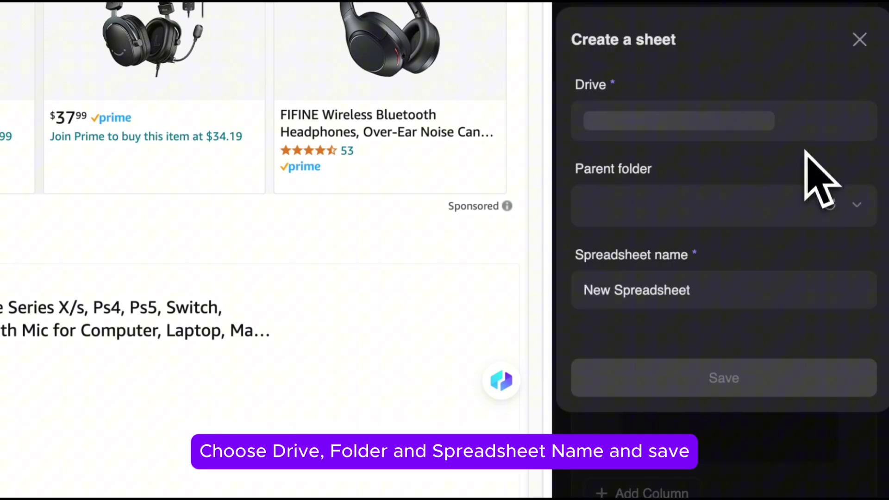
pyautogui.click(695, 121)
pyautogui.click(695, 167)
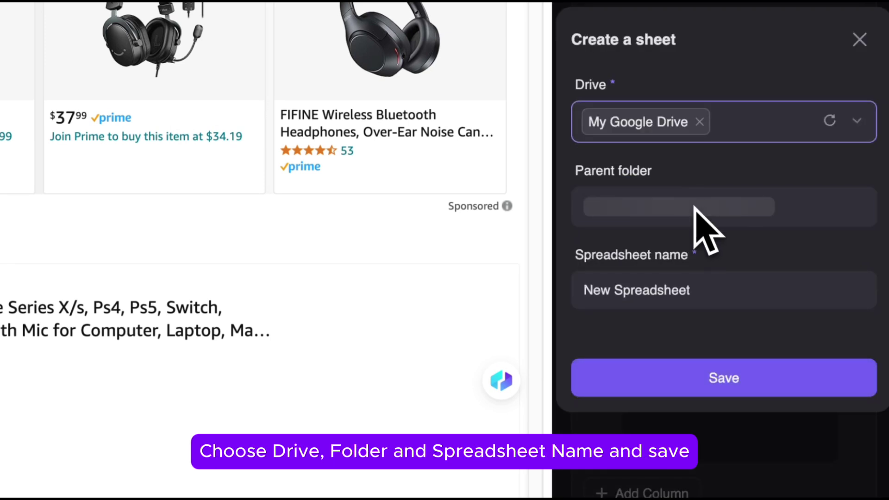
pyautogui.click(722, 378)
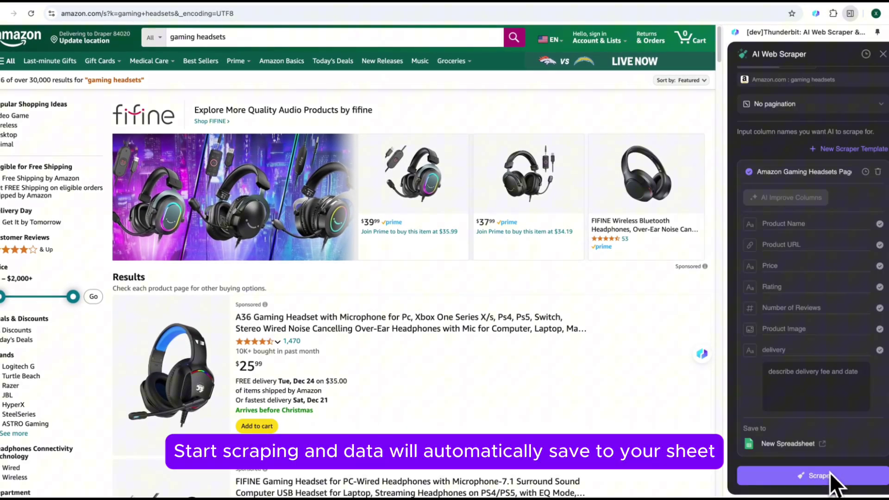
pyautogui.click(829, 472)
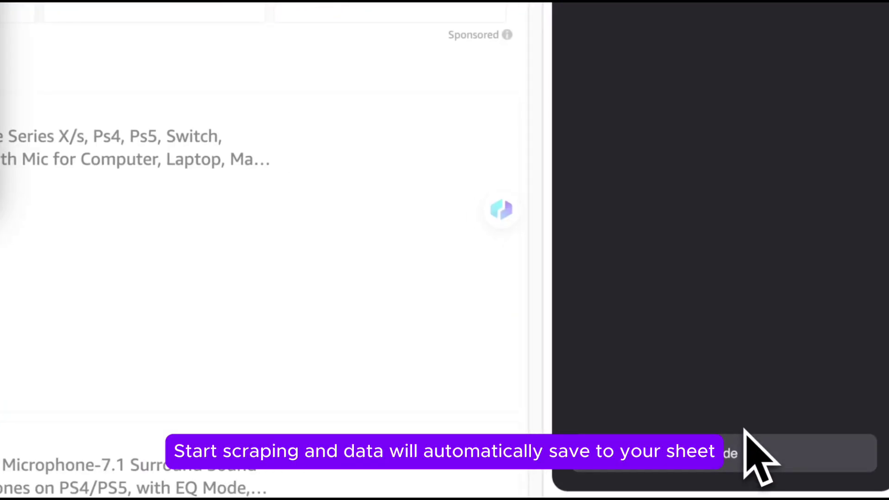